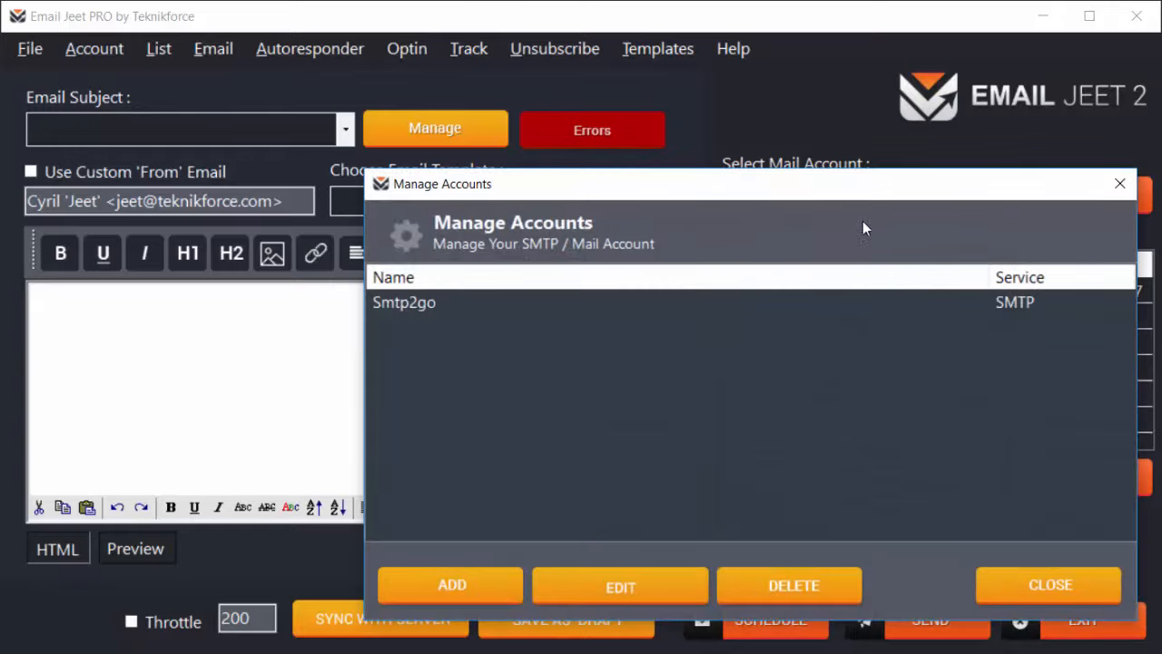
Start adding a new mail account and name it "My New SMTP service".
{"action": "left_click_drag", "start_coordinate": [830, 181], "coordinate": [705, 124]}
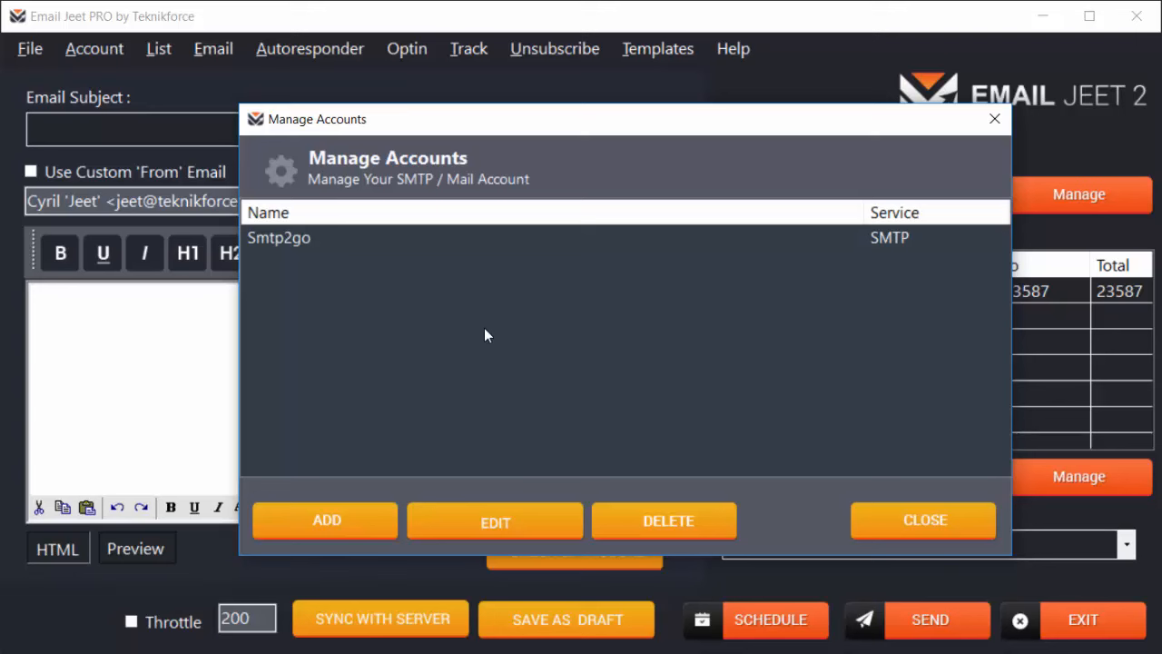
{"action": "left_click", "coordinate": [365, 514]}
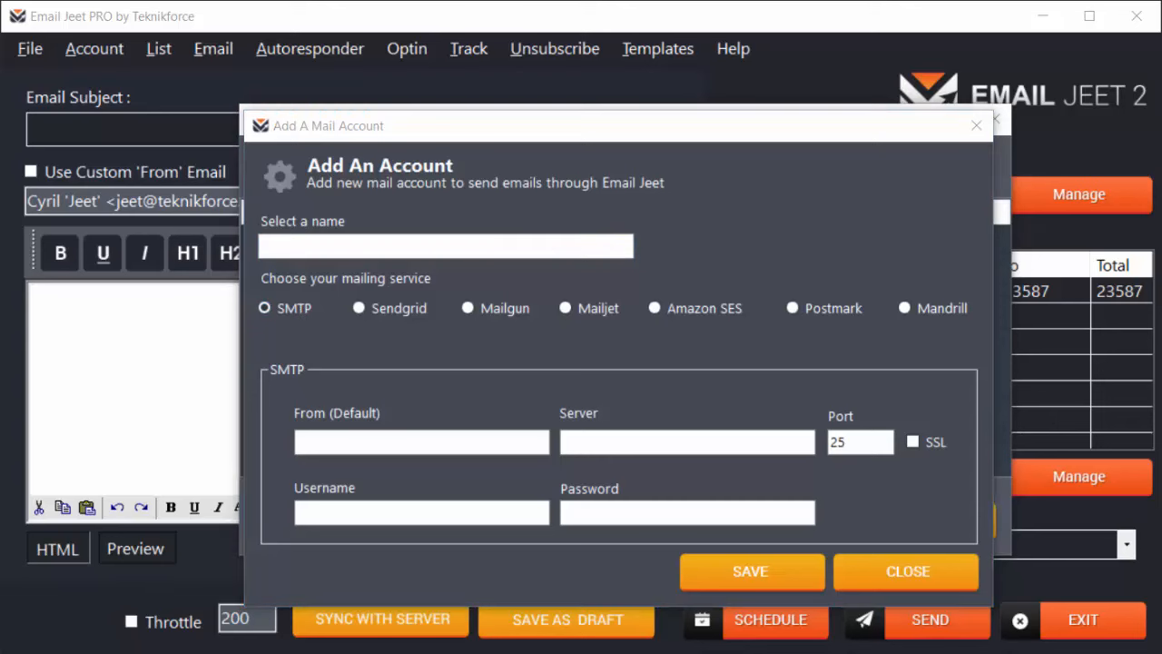
{"action": "left_click", "coordinate": [454, 246]}
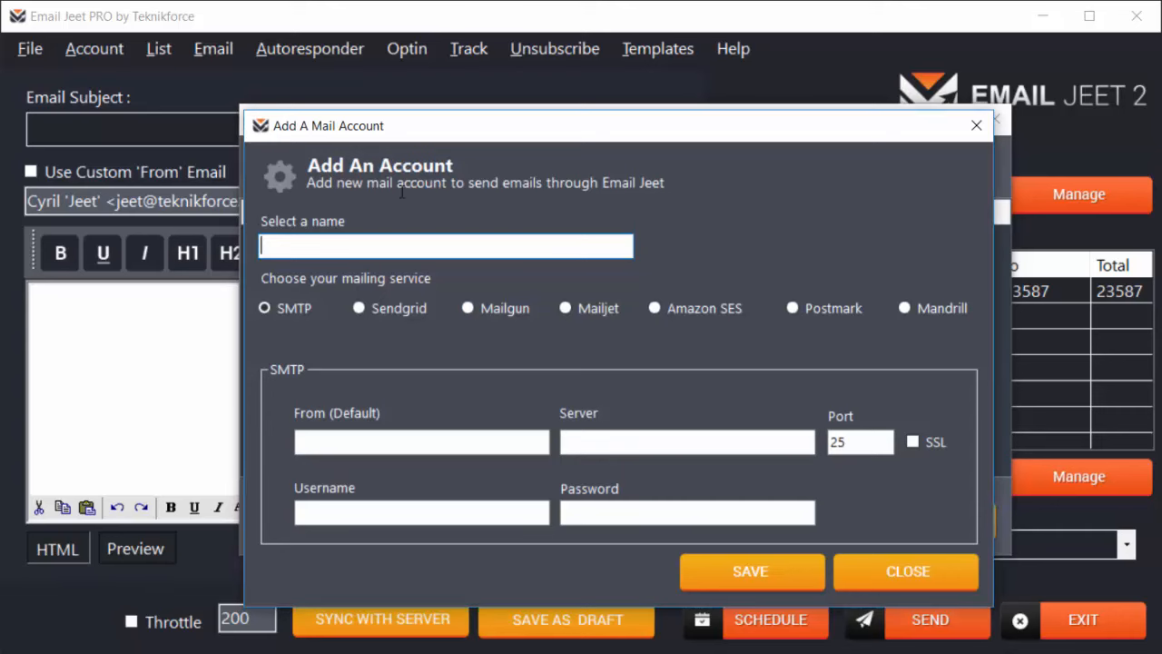
{"action": "type", "text": "My New SMT"}
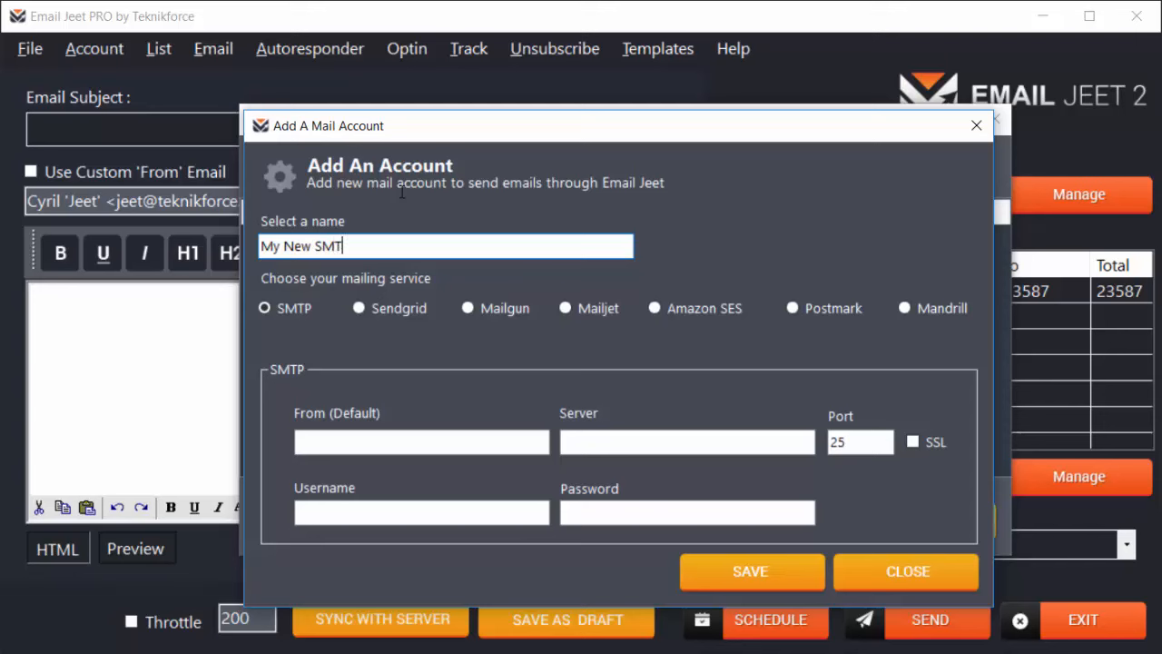
{"action": "type", "text": "P service"}
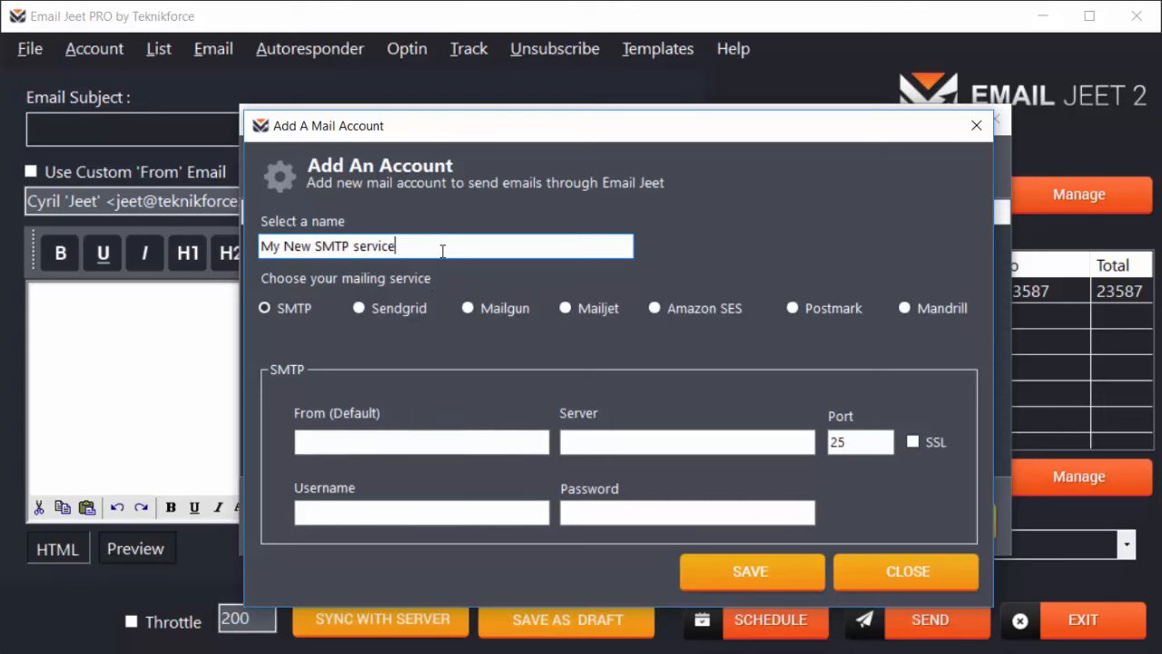
Enter the sender's name followed by the e-mail address in angle brackets as the default From value.
{"action": "left_click", "coordinate": [446, 443]}
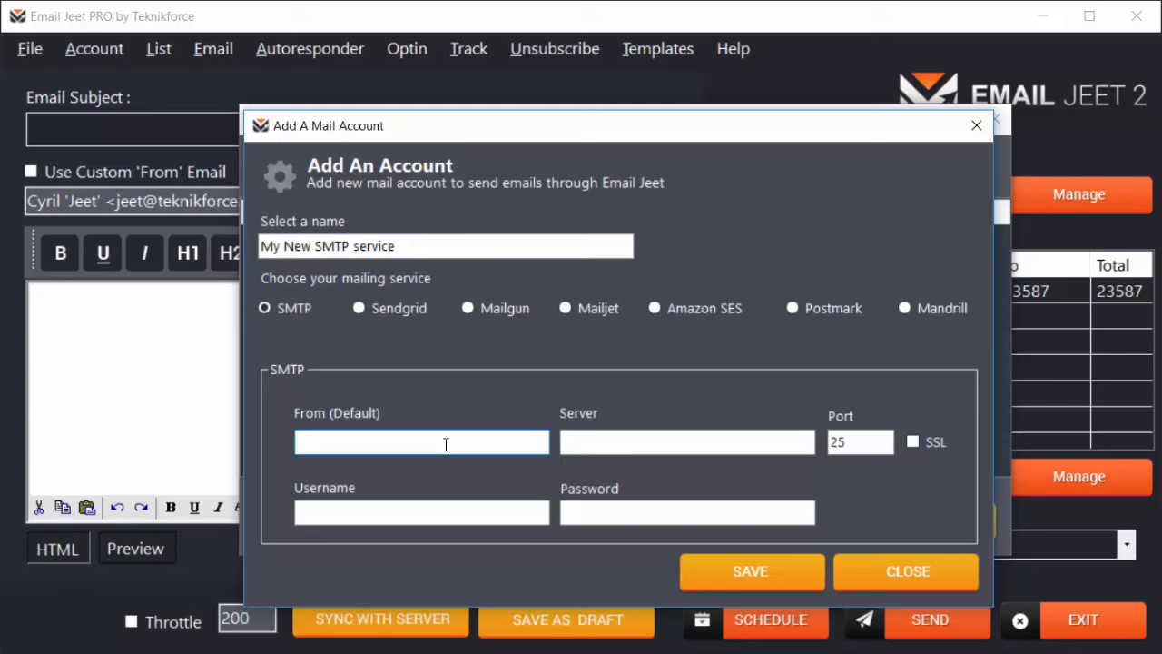
{"action": "type", "text": "My name <myname@myna"}
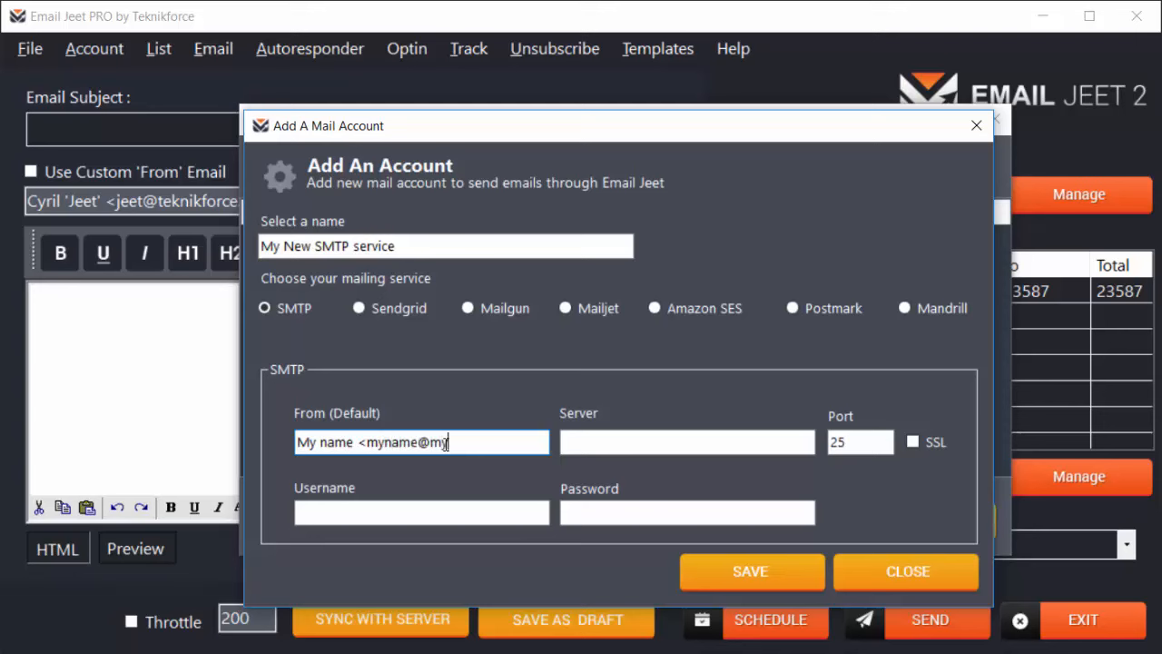
{"action": "key", "text": "BackSpace"}
{"action": "key", "text": "BackSpace"}
{"action": "type", "text": "domain.com"}
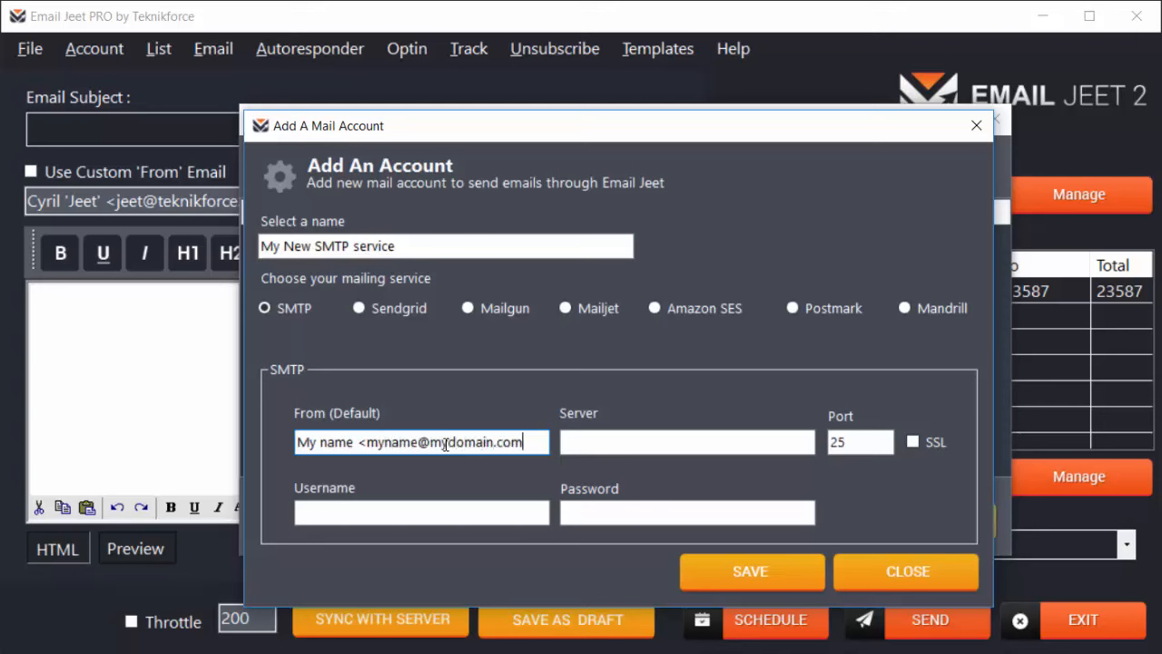
{"action": "type", "text": ">"}
Set the new account's SMTP server to mail.smtp.com.
{"action": "key", "text": "Tab"}
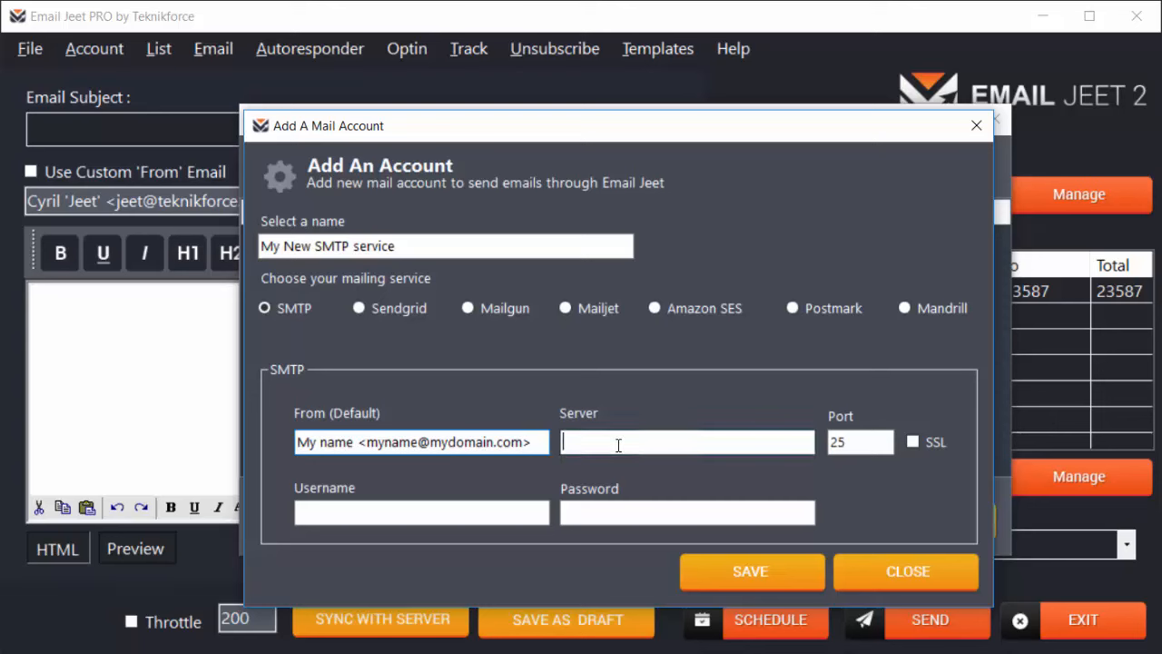
{"action": "type", "text": "sm"}
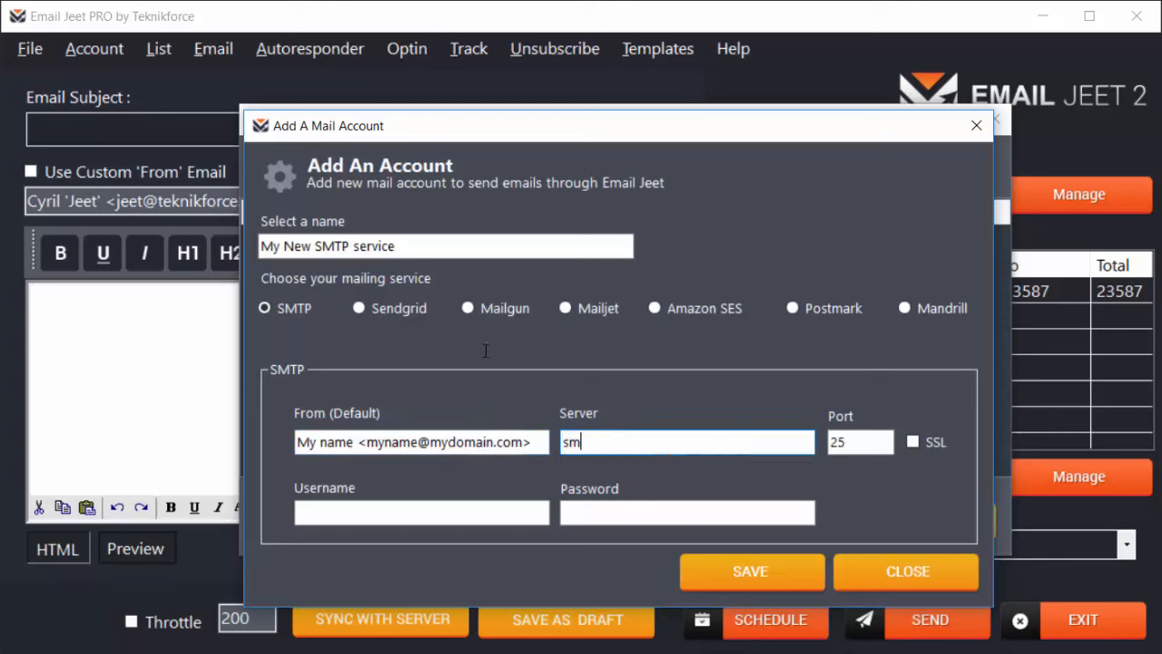
{"action": "key", "text": "BackSpace"}
{"action": "key", "text": "BackSpace"}
{"action": "type", "text": "mail.smtp.com"}
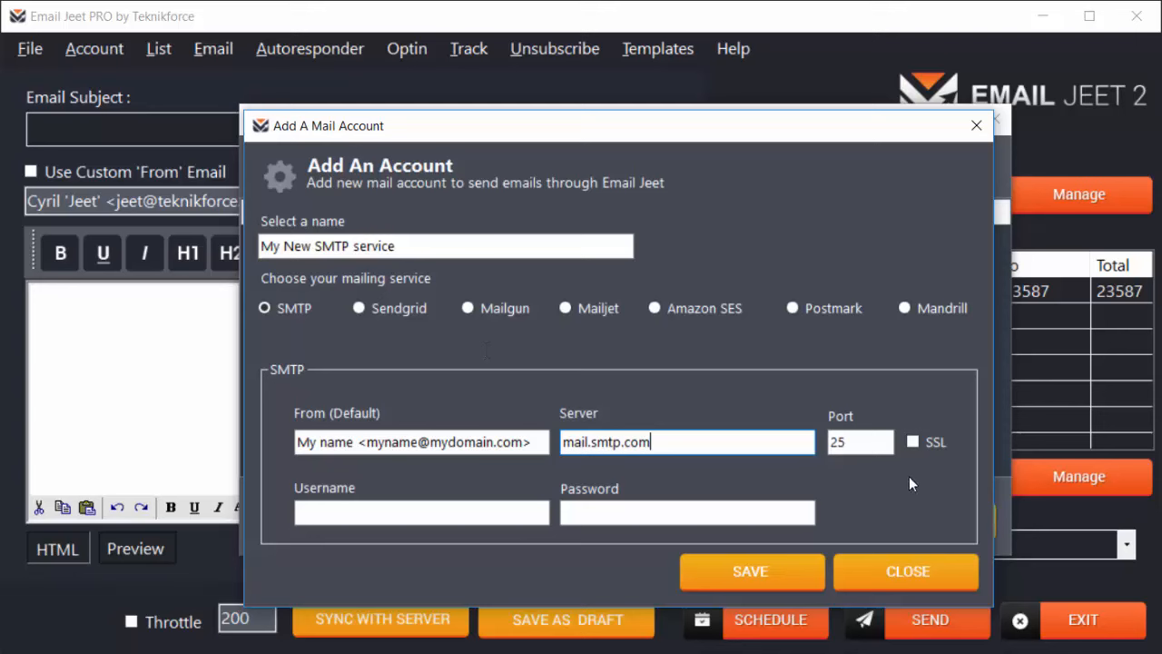
Set the SMTP port of the new account to 2525.
{"action": "key", "text": "Tab"}
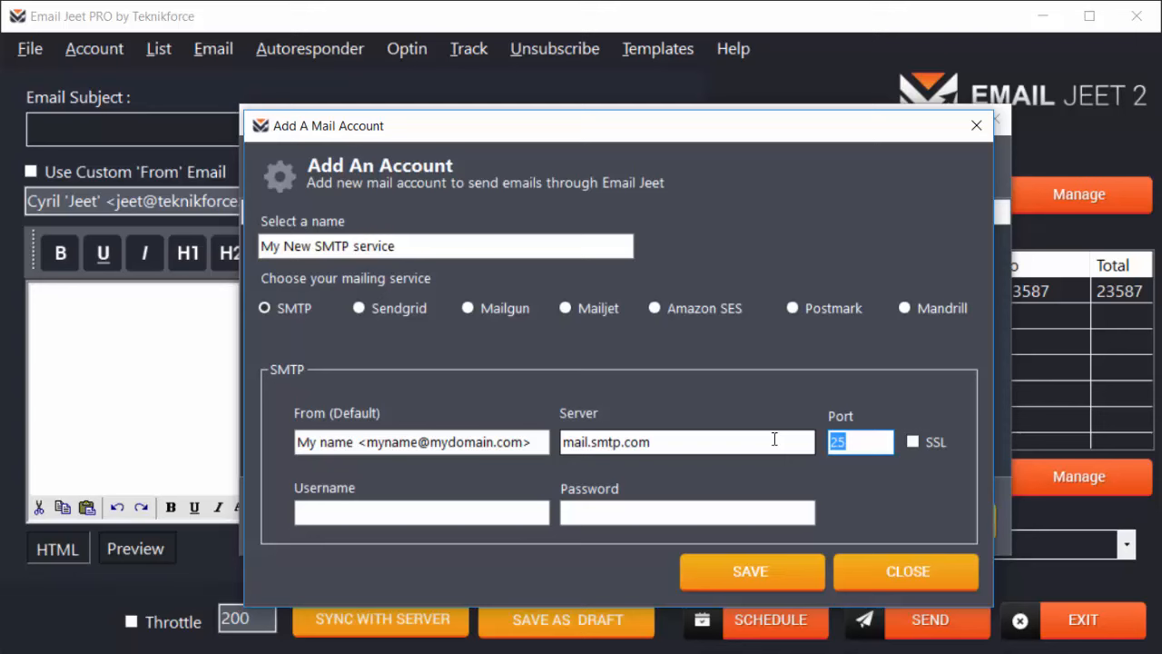
{"action": "type", "text": "587"}
{"action": "key", "text": "BackSpace"}
{"action": "key", "text": "BackSpace"}
{"action": "key", "text": "BackSpace"}
{"action": "type", "text": "2525"}
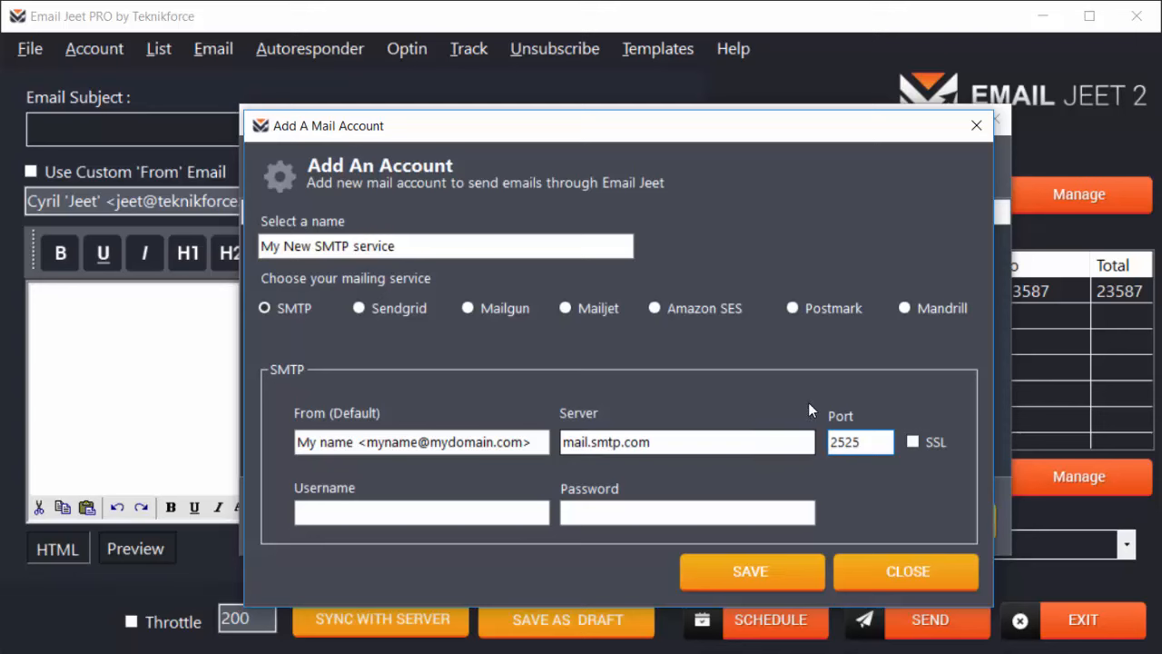
Try 465 as the SMTP port, and set the port back to 2525.
{"action": "double_click", "coordinate": [845, 441]}
{"action": "type", "text": "465"}
{"action": "double_click", "coordinate": [862, 443]}
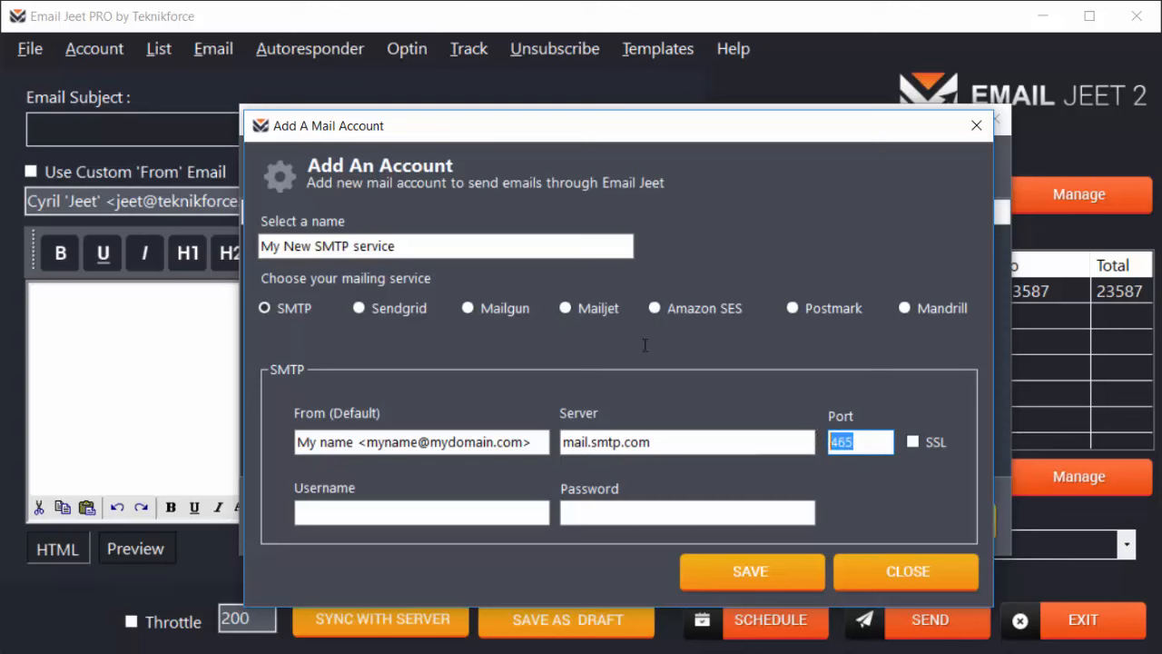
{"action": "type", "text": "3"}
{"action": "double_click", "coordinate": [862, 443]}
{"action": "type", "text": "2525"}
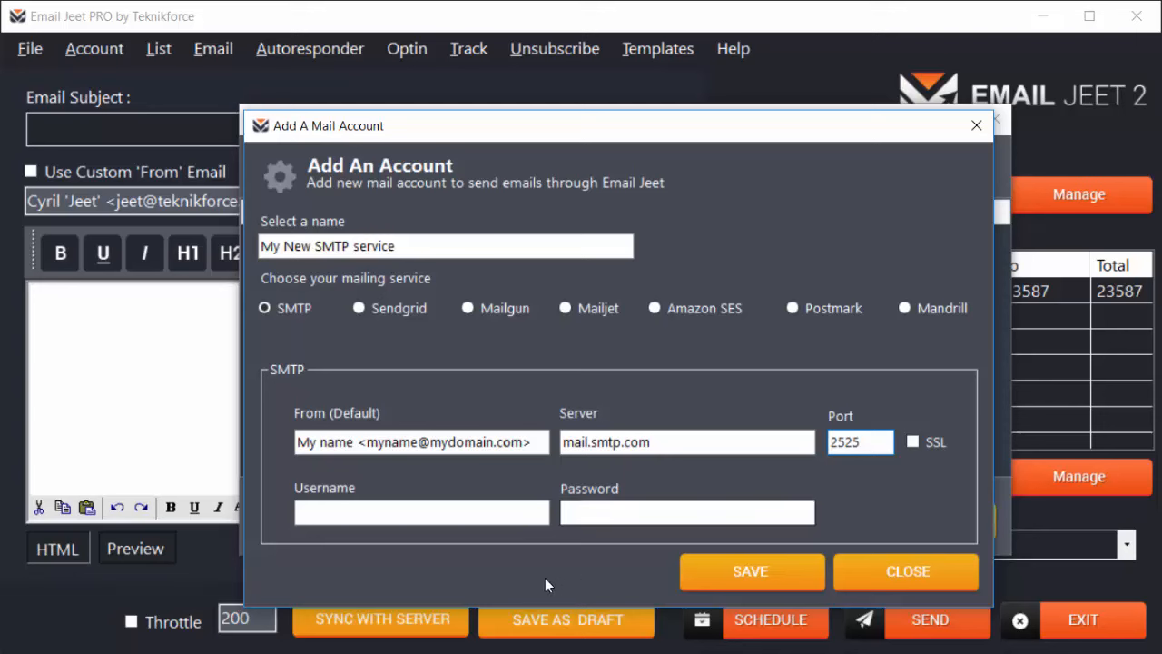
Enter the SMTP username and the account password, and save the new mail account.
{"action": "left_click", "coordinate": [510, 511]}
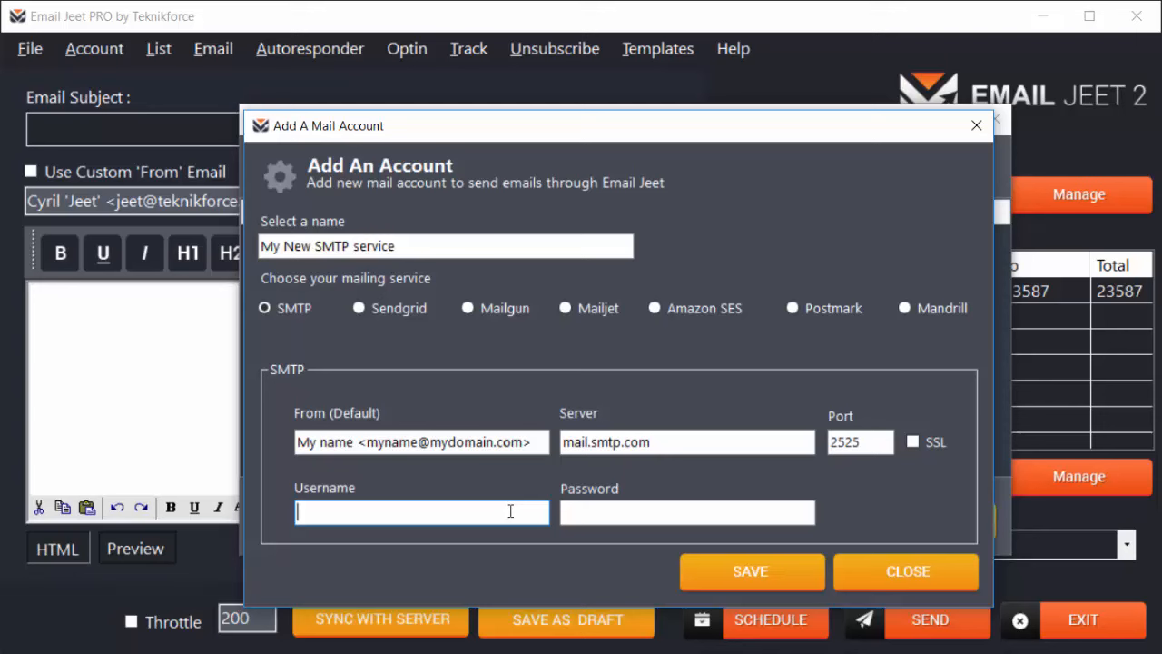
{"action": "type", "text": "myusername"}
{"action": "key", "text": "Tab"}
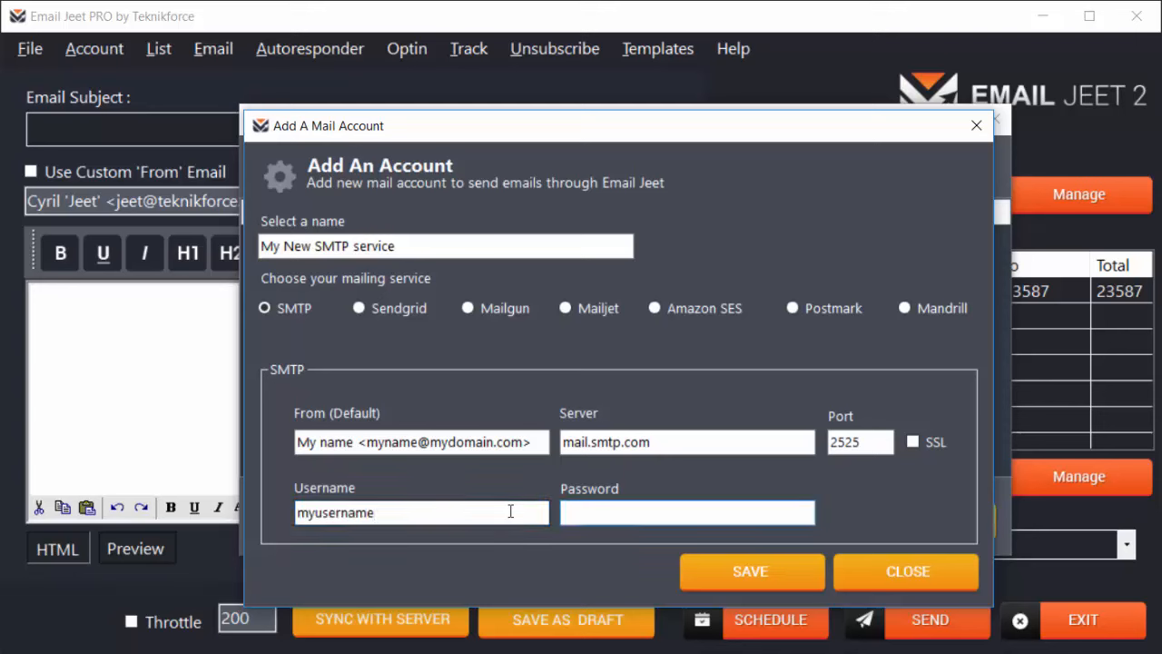
{"action": "type", "text": "mypassword"}
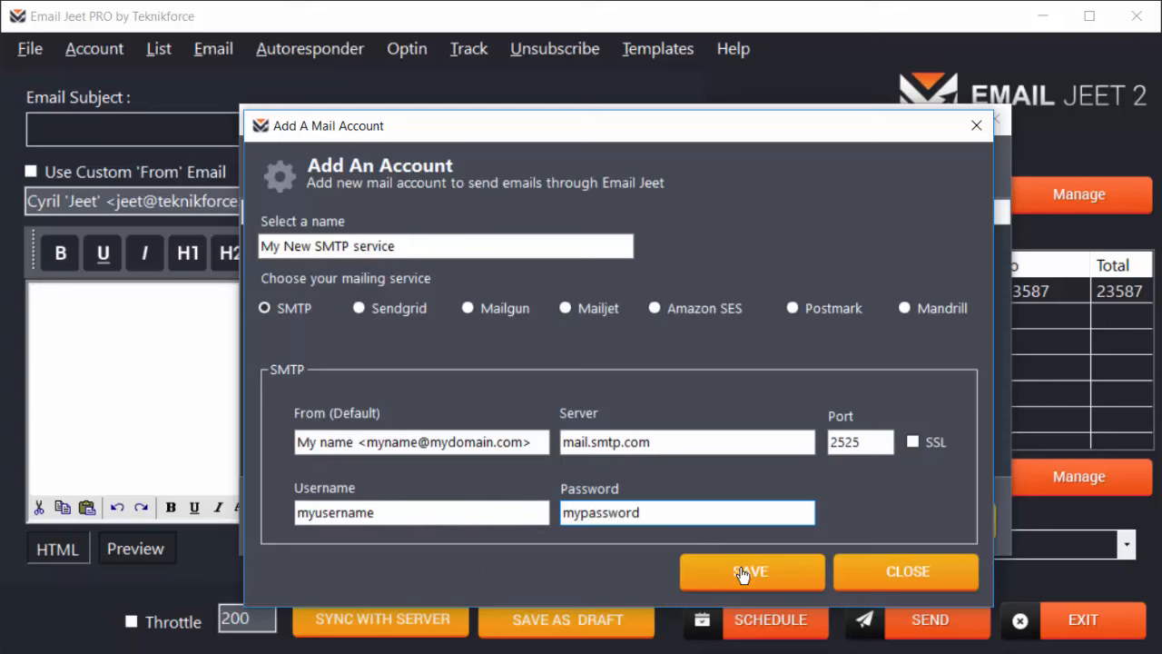
{"action": "key", "text": "Return"}
Close the account manager and choose My New SMTP Service as the mail account for sending.
{"action": "left_click", "coordinate": [317, 244]}
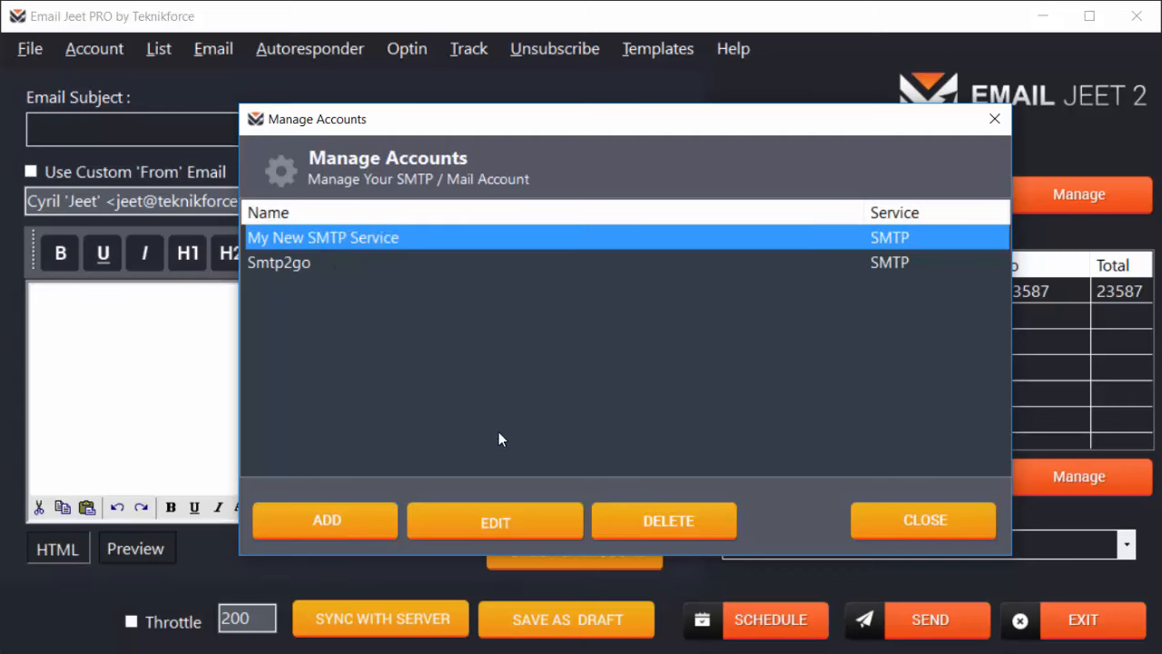
{"action": "left_click", "coordinate": [931, 529]}
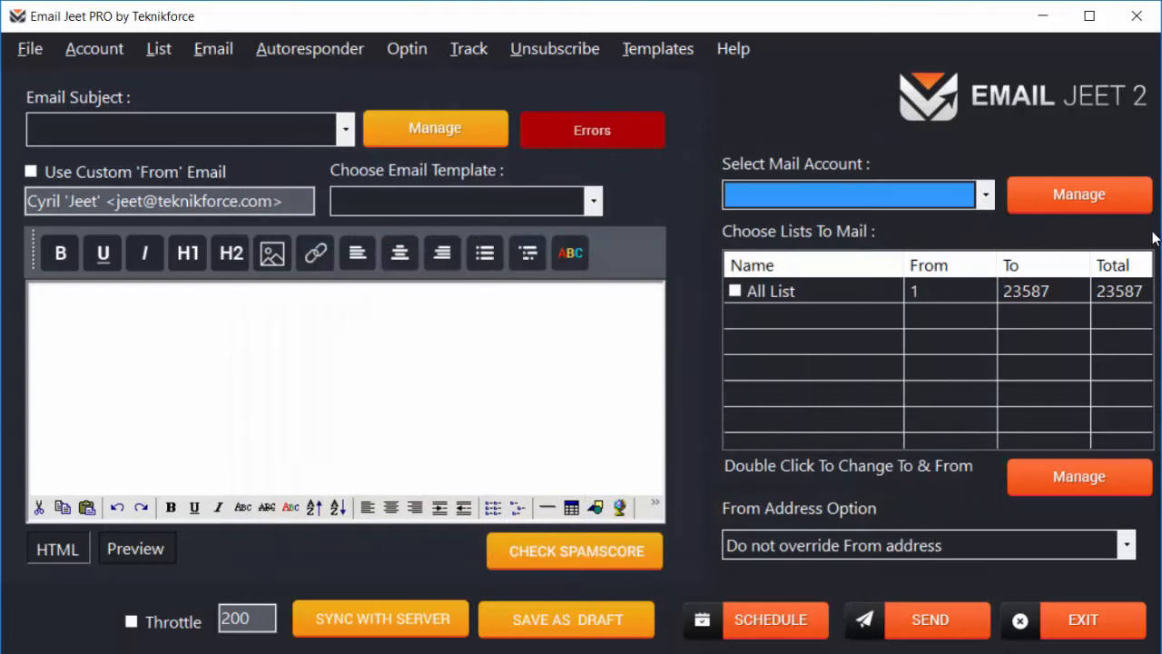
{"action": "left_click", "coordinate": [987, 196]}
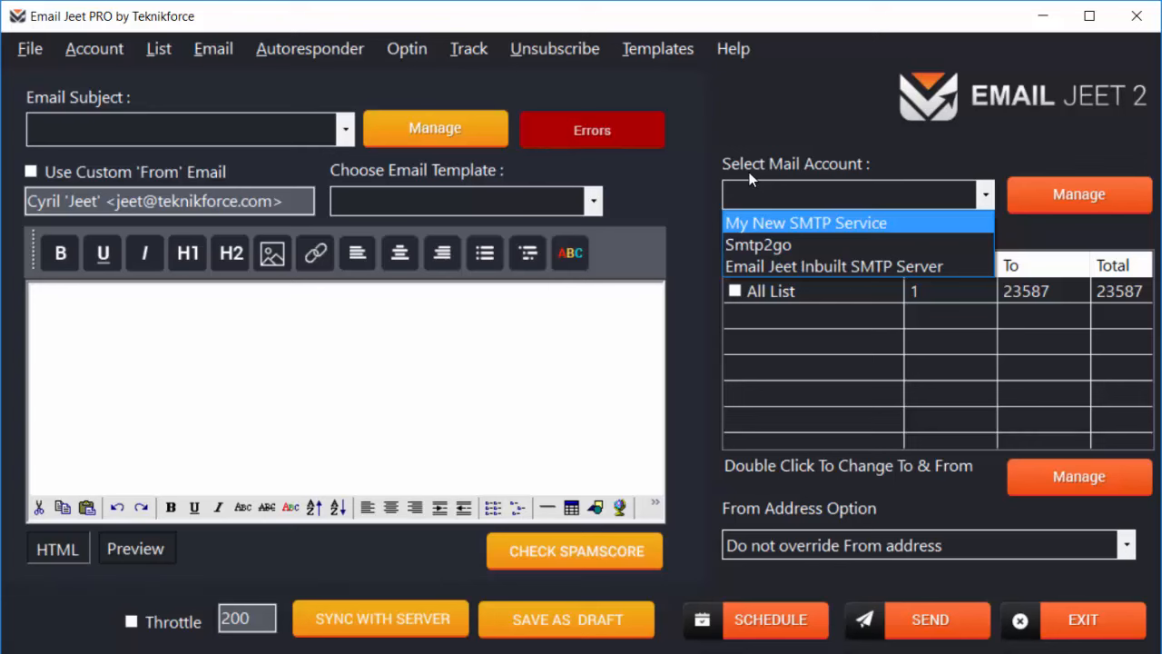
{"action": "left_click", "coordinate": [948, 225]}
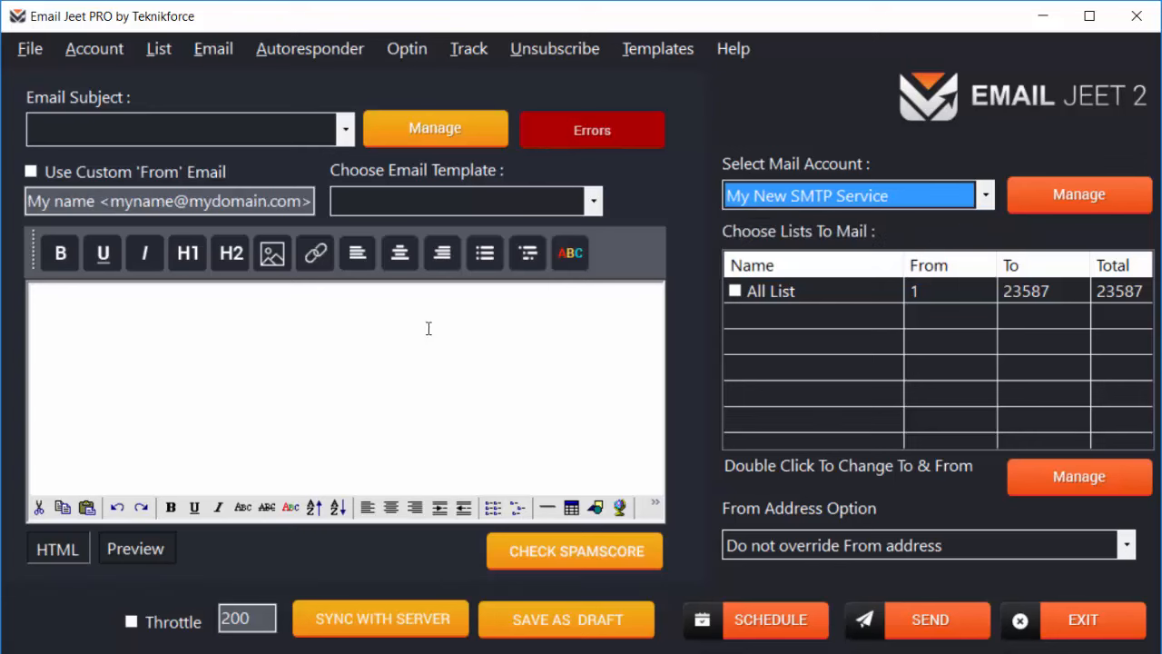